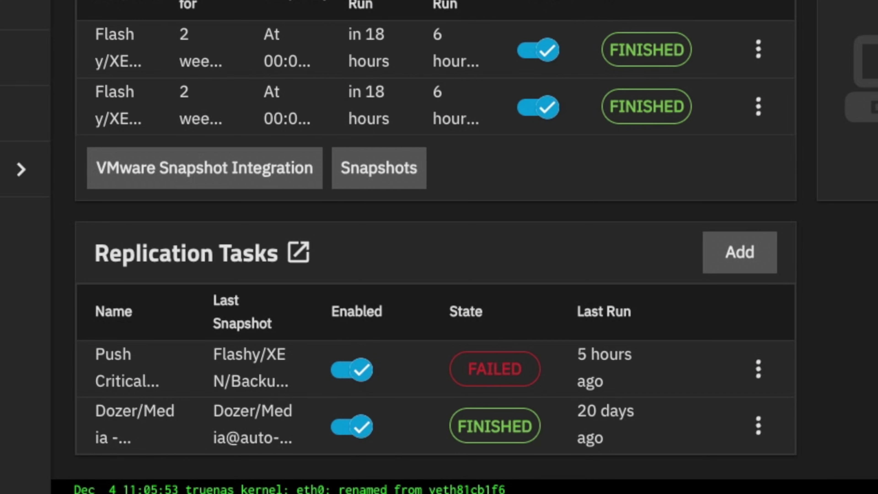
Show the failed replication task's error and scroll through its replication.run log excerpt
{"action": "left_click", "coordinate": [470, 374]}
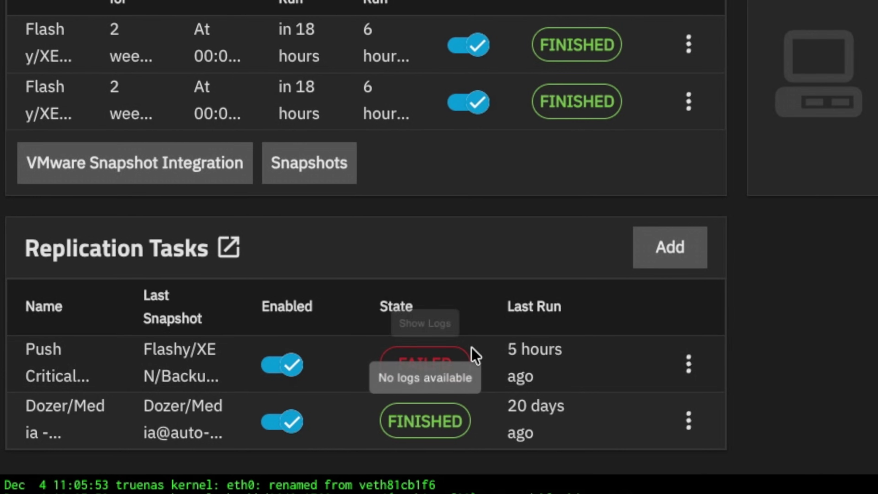
{"action": "left_click", "coordinate": [437, 362]}
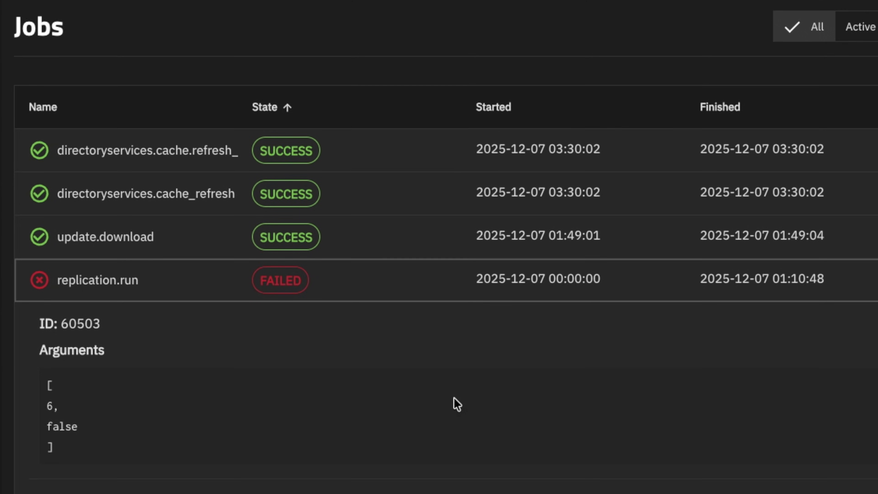
{"action": "scroll", "coordinate": [454, 401], "scroll_direction": "down", "scroll_amount": 10}
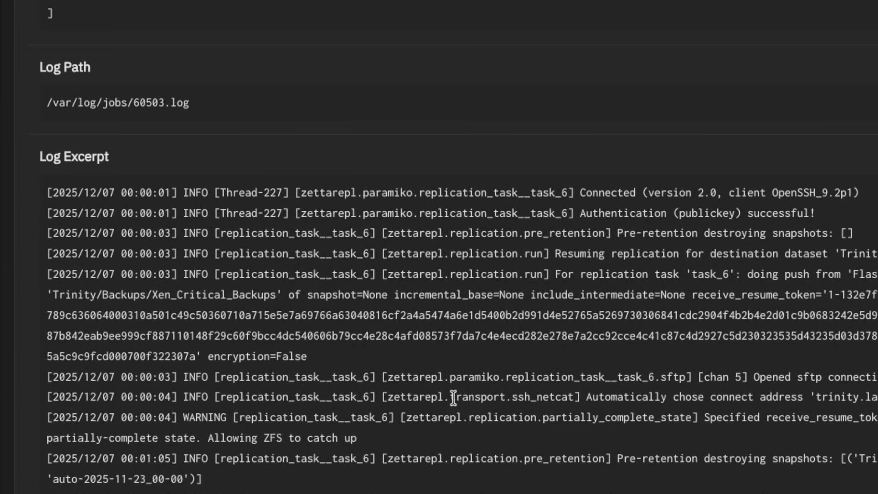
{"action": "scroll", "coordinate": [455, 398], "scroll_direction": "down", "scroll_amount": 4}
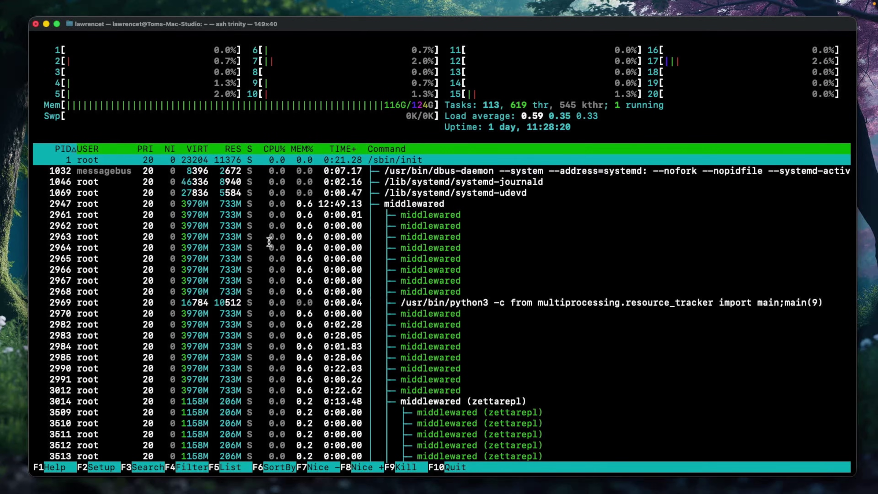
Filter the htop process list to entries matching 'Xen'
{"action": "key", "text": "F4"}
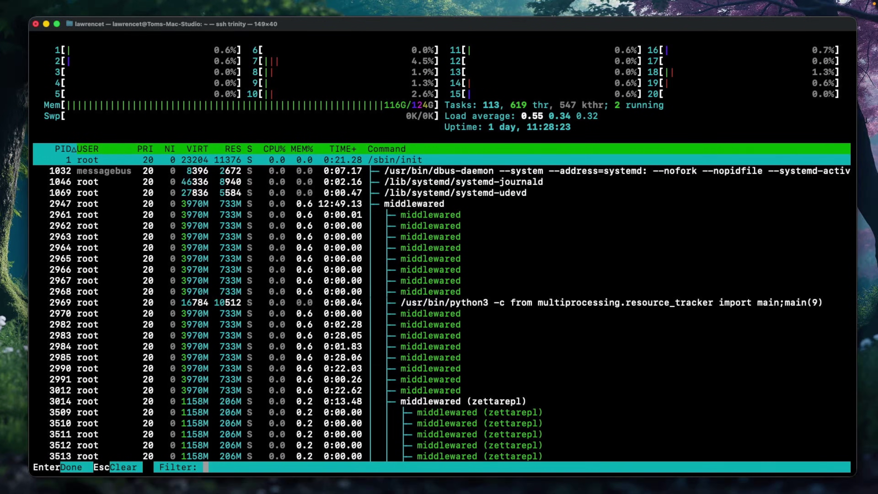
{"action": "type", "text": "Xen"}
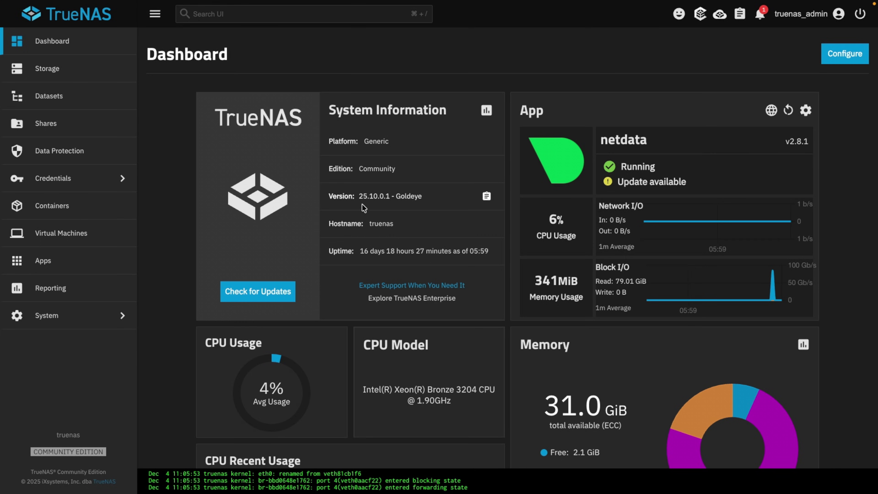
Read the replication task's [EFAULT] failure reason in Data Protection, then list recent jobs
{"action": "left_click", "coordinate": [65, 156]}
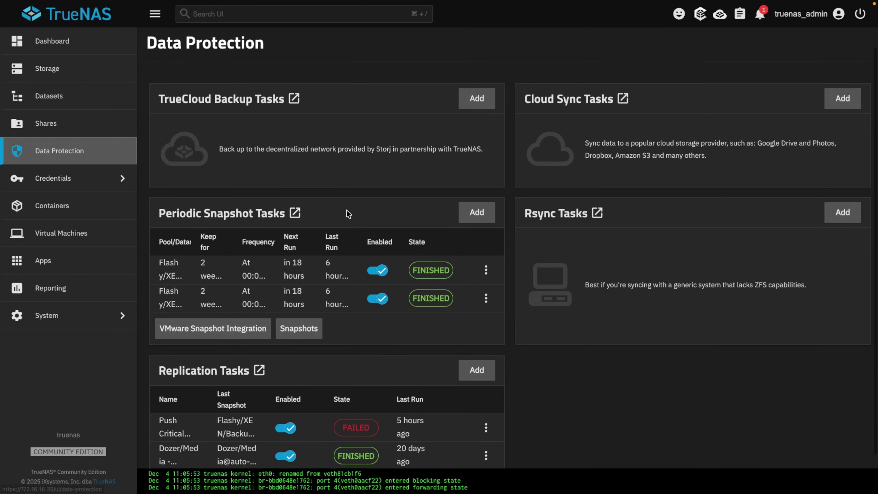
{"action": "scroll", "coordinate": [346, 210], "scroll_direction": "down", "scroll_amount": 1}
{"action": "left_click", "coordinate": [361, 415]}
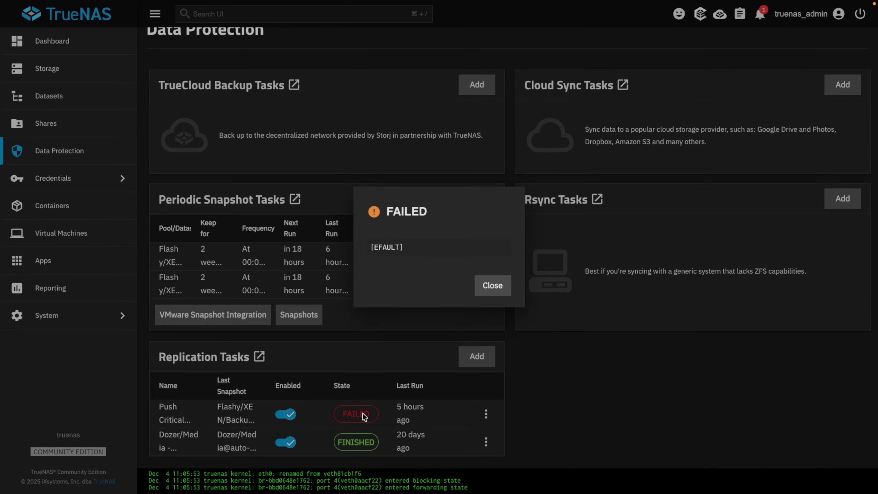
{"action": "triple_click", "coordinate": [396, 248]}
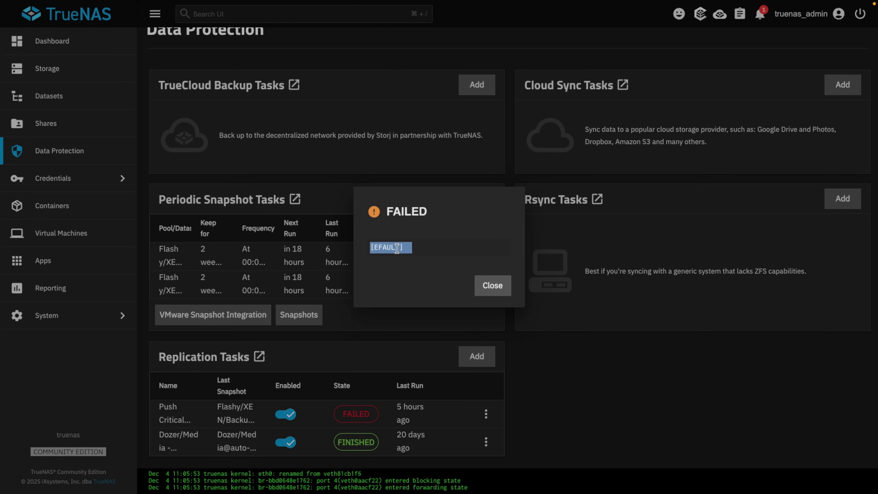
{"action": "left_click", "coordinate": [478, 282]}
{"action": "left_click", "coordinate": [740, 16]}
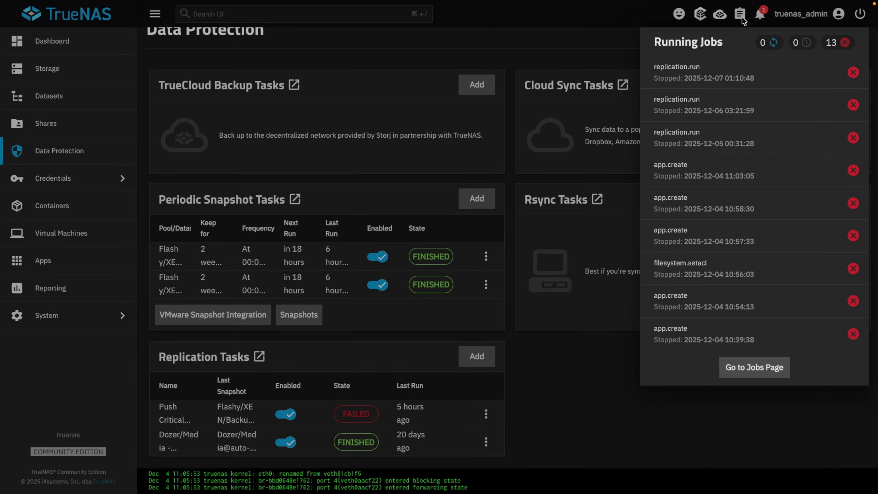
Expand the failed replication.run job and select the destination dataset and resume-token log lines
{"action": "left_click", "coordinate": [749, 372]}
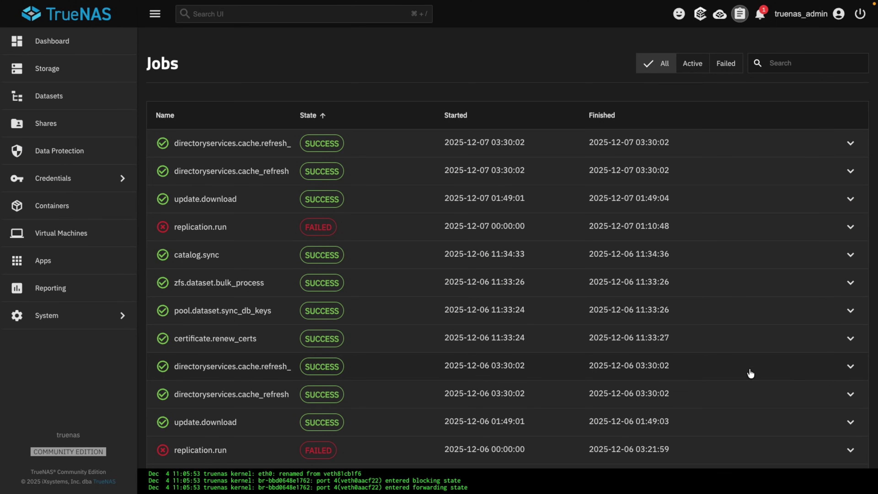
{"action": "left_click", "coordinate": [407, 229]}
{"action": "scroll", "coordinate": [431, 305], "scroll_direction": "down", "scroll_amount": 3}
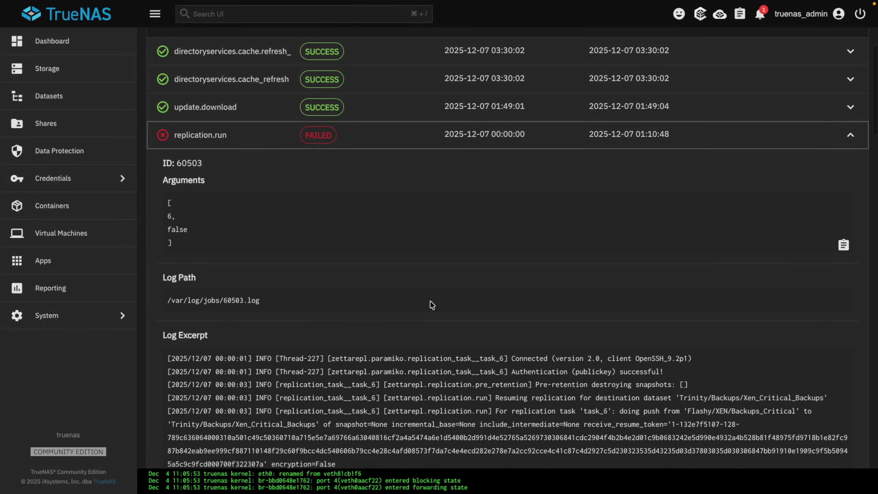
{"action": "scroll", "coordinate": [431, 305], "scroll_direction": "down", "scroll_amount": 6}
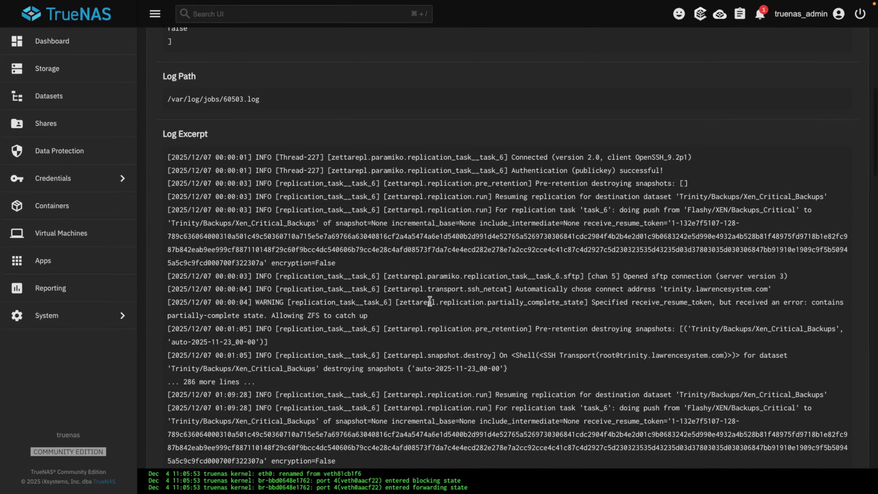
{"action": "left_click_drag", "start_coordinate": [167, 223], "coordinate": [172, 263]}
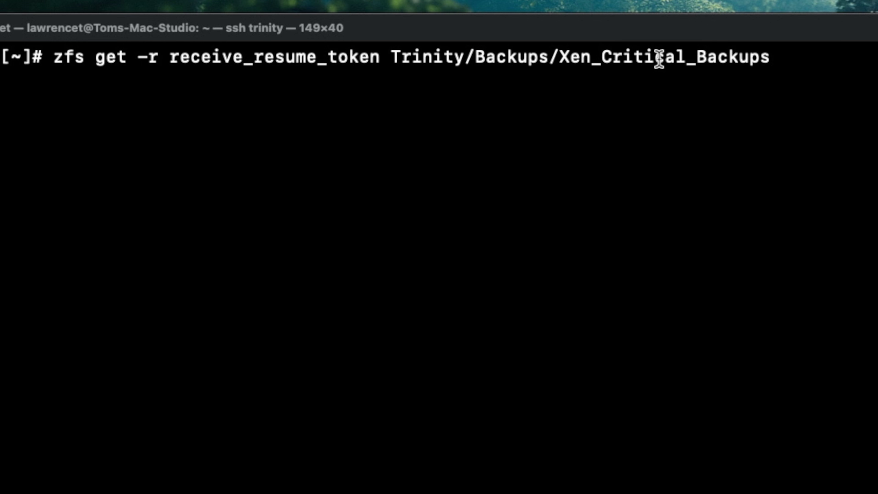
Run the receive_resume_token query on Trinity/Backups/Xen_Critical_Backups and review the output
{"action": "key", "text": "Return"}
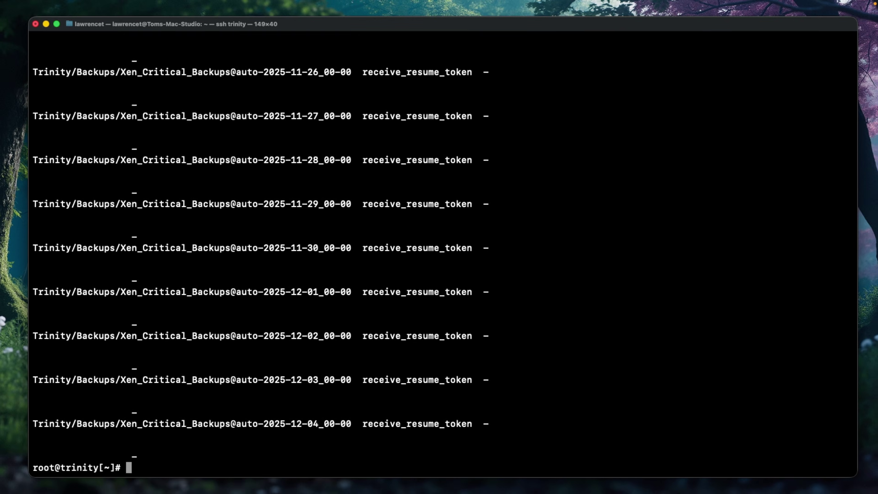
{"action": "scroll", "coordinate": [530, 272], "scroll_direction": "up", "scroll_amount": 2}
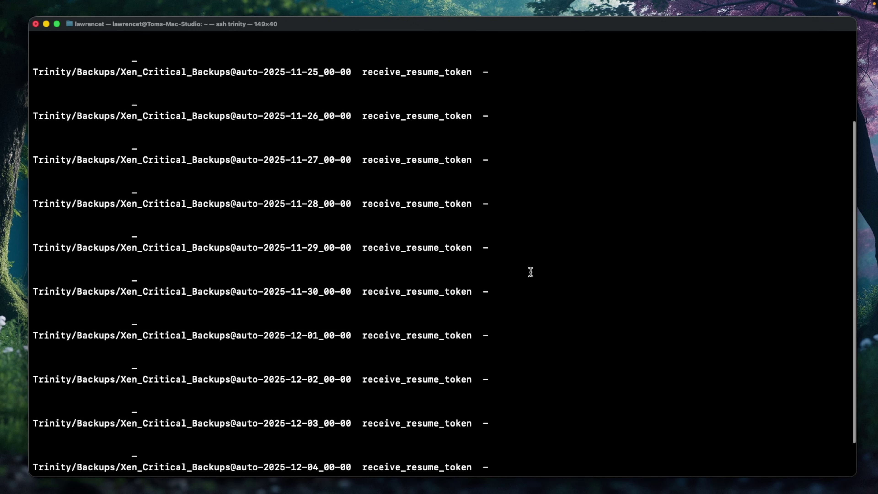
{"action": "scroll", "coordinate": [530, 272], "scroll_direction": "up", "scroll_amount": 3}
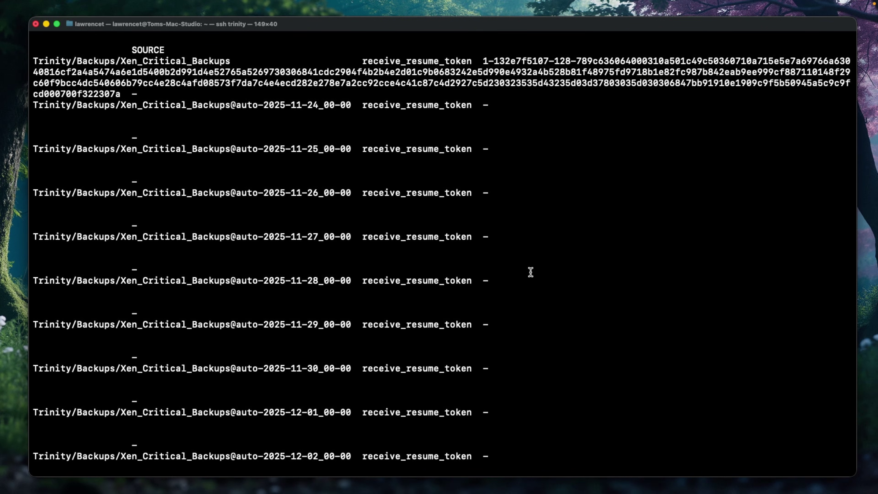
{"action": "scroll", "coordinate": [530, 272], "scroll_direction": "up", "scroll_amount": 1}
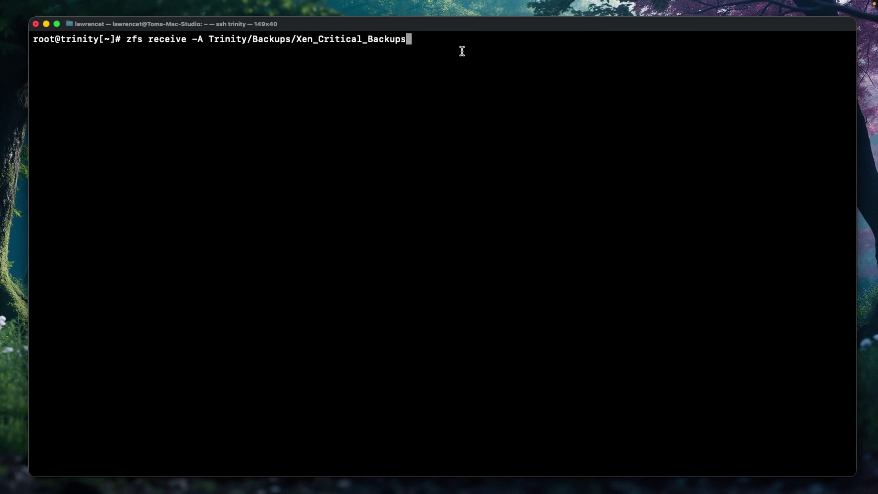
Try zfs receive -A on the dataset, then paste a ps -ef grep for Xen_Critical_Backups
{"action": "key", "text": "Return"}
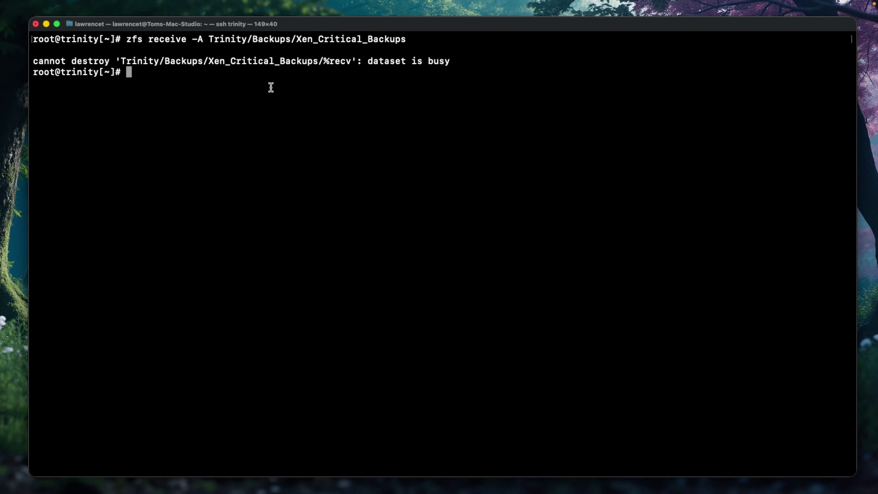
{"action": "type", "text": "ps -ef | grep 'Xen_Critical_Backups' | grep -v 'grep'"}
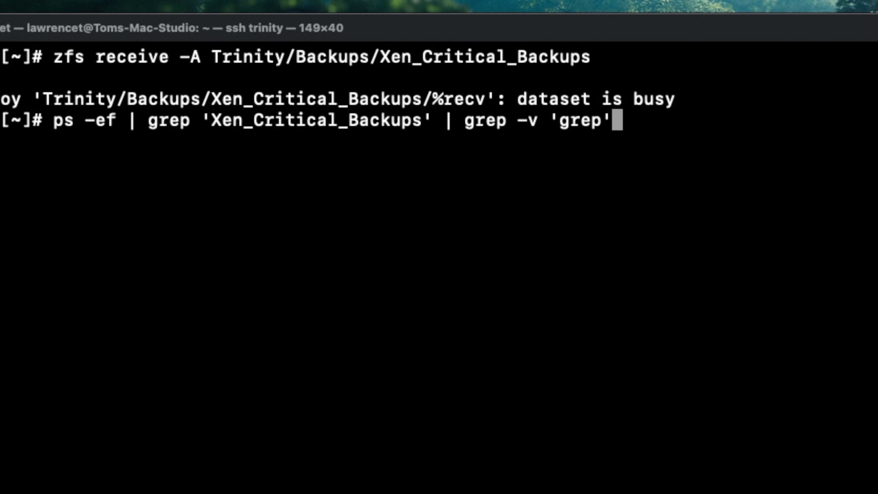
Find zettarepl receive processes 263554 and 263555, then run kill -9 263554
{"action": "key", "text": "Left"}
{"action": "key", "text": "Left"}
{"action": "key", "text": "Left"}
{"action": "key", "text": "Left"}
{"action": "key", "text": "Left"}
{"action": "key", "text": "Left"}
{"action": "key", "text": "Left"}
{"action": "key", "text": "Left"}
{"action": "key", "text": "Left"}
{"action": "key", "text": "Left"}
{"action": "key", "text": "Left"}
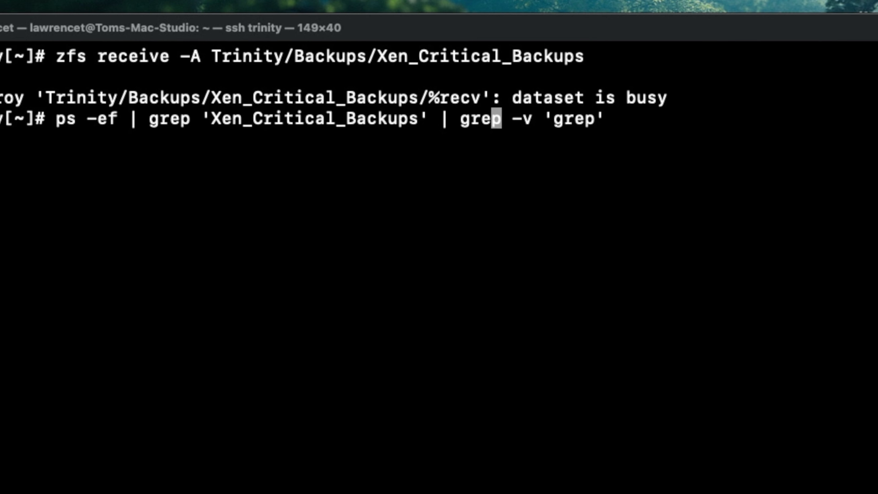
{"action": "key", "text": "Return"}
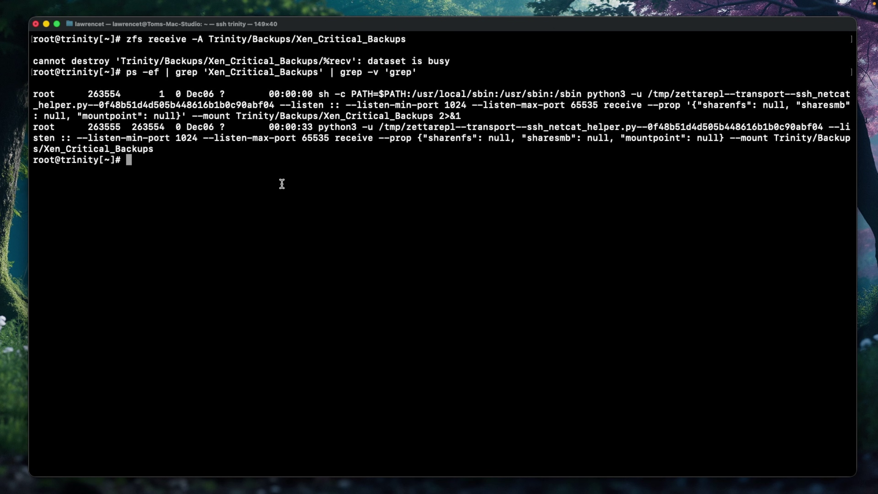
{"action": "type", "text": "kill -9 263554"}
{"action": "double_click", "coordinate": [103, 93]}
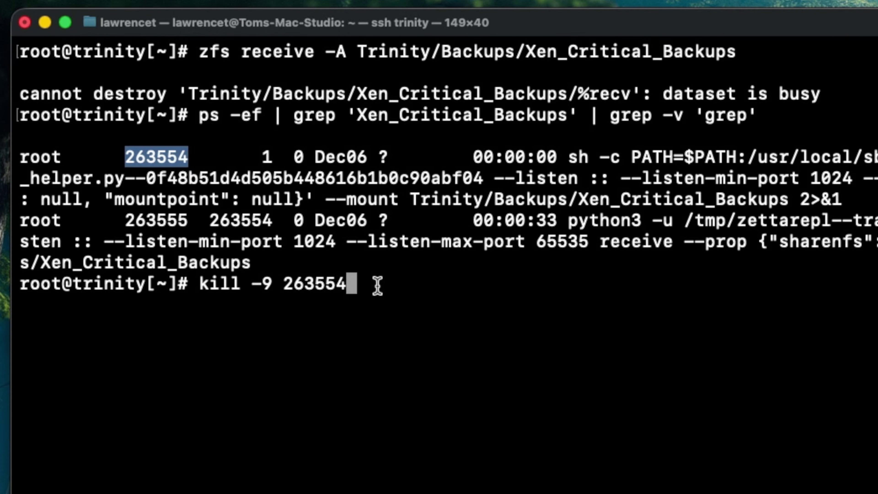
{"action": "double_click", "coordinate": [159, 221]}
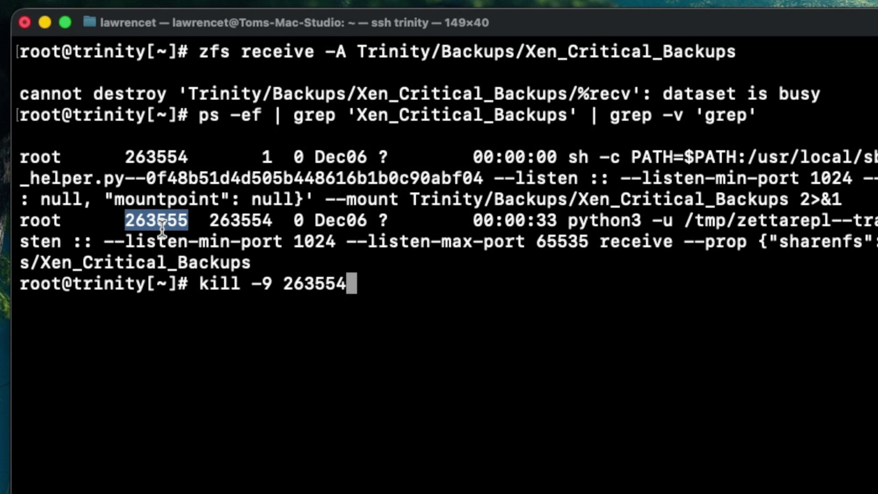
{"action": "key", "text": "Return"}
Launch htop and filter it to the two 'Xen' processes
{"action": "type", "text": "htop"}
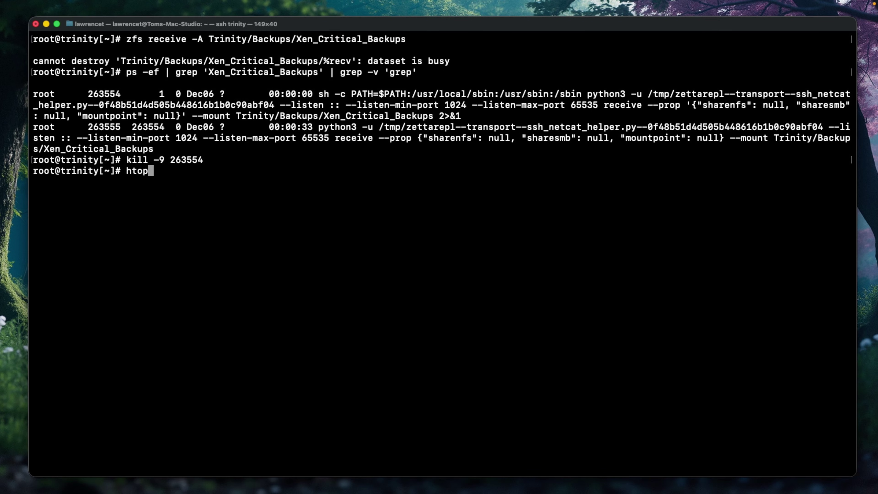
{"action": "key", "text": "Return"}
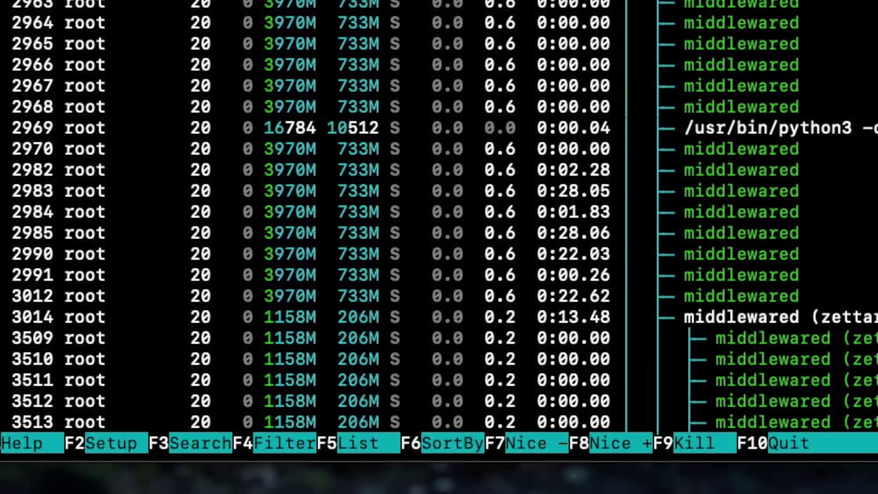
{"action": "key", "text": "F4"}
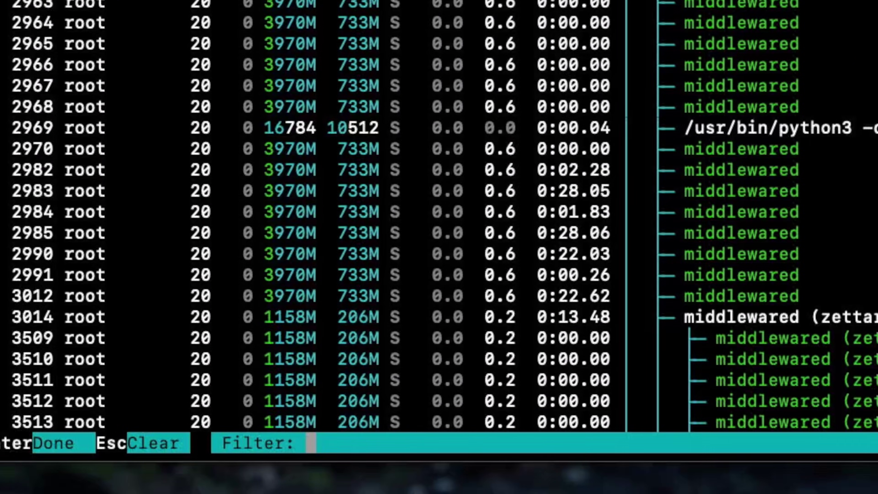
{"action": "type", "text": "Xen"}
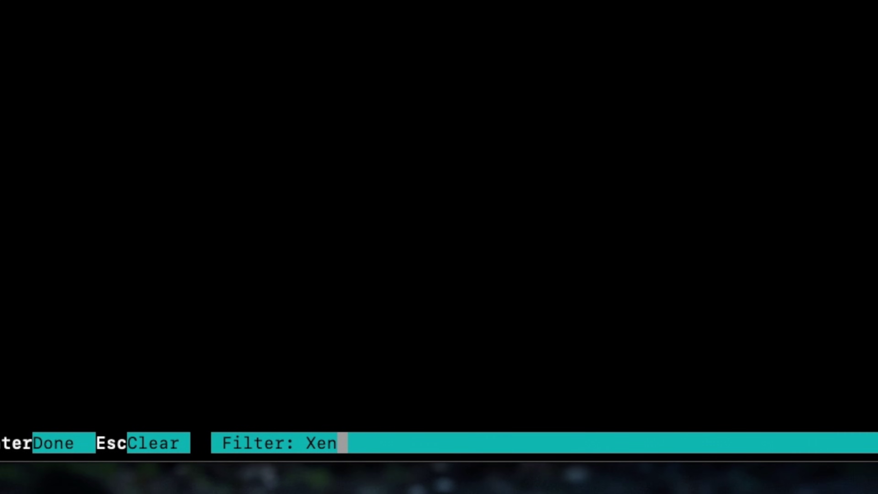
{"action": "key", "text": "Return"}
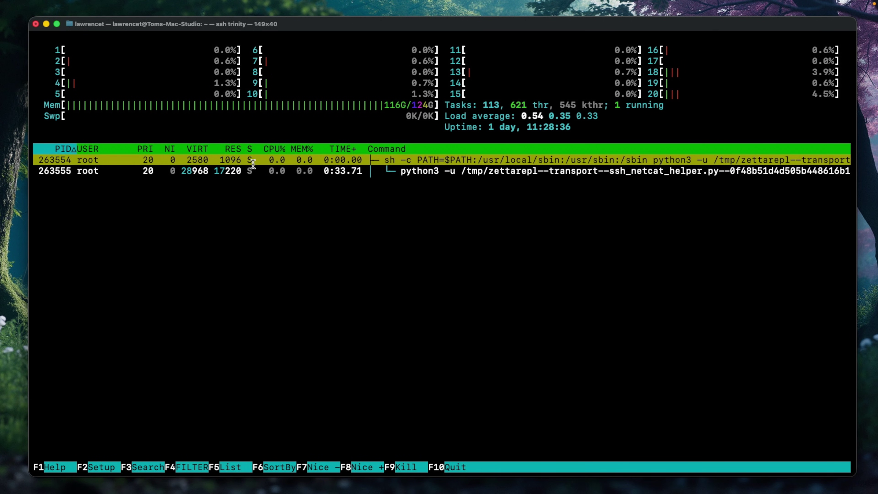
Send SIGTERM to sh process 263554 and python3 process 263555
{"action": "key", "text": "F9"}
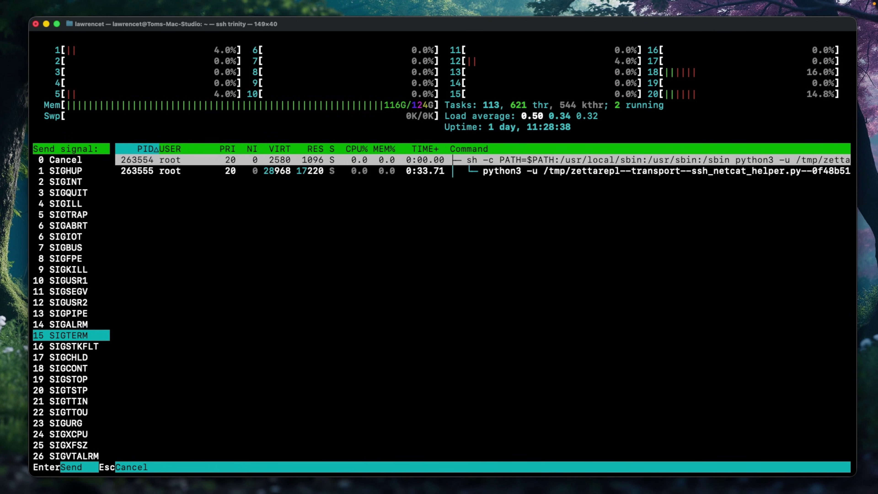
{"action": "key", "text": "Return"}
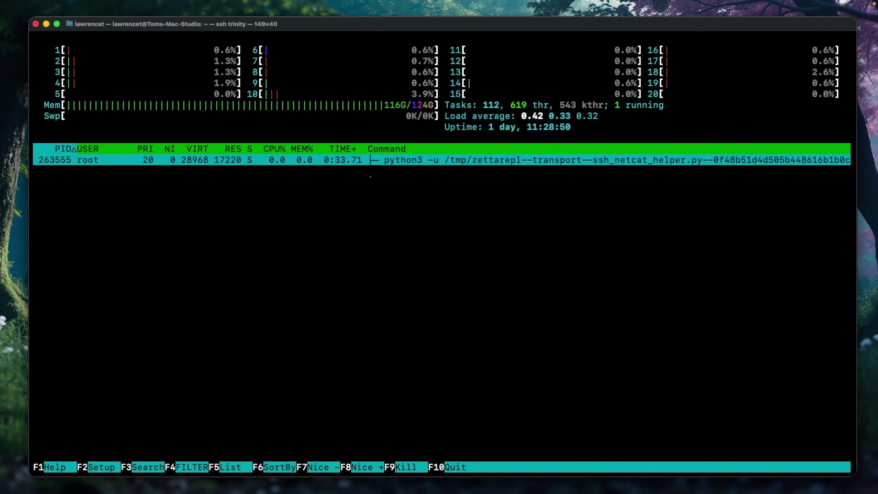
{"action": "key", "text": "F9"}
{"action": "key", "text": "Return"}
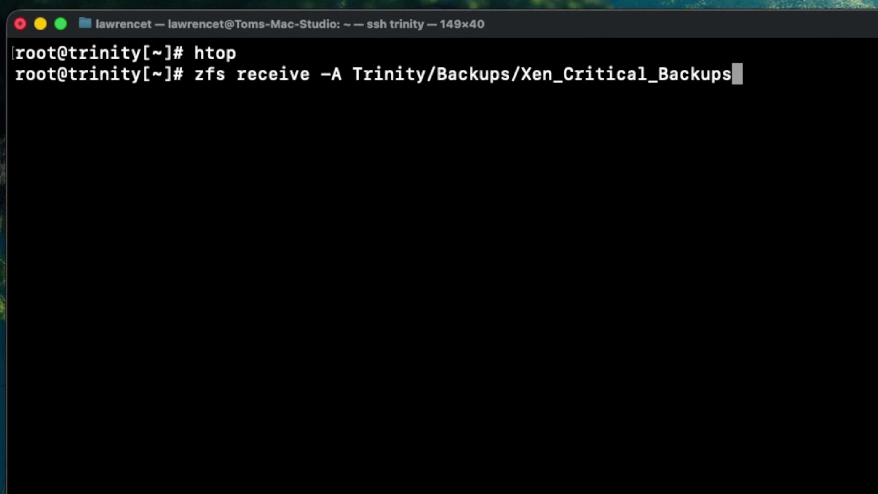
Abort the partial receive on Trinity/Backups/Xen_Critical_Backups and confirm no resume token remains
{"action": "key", "text": "Return"}
{"action": "key", "text": "Return"}
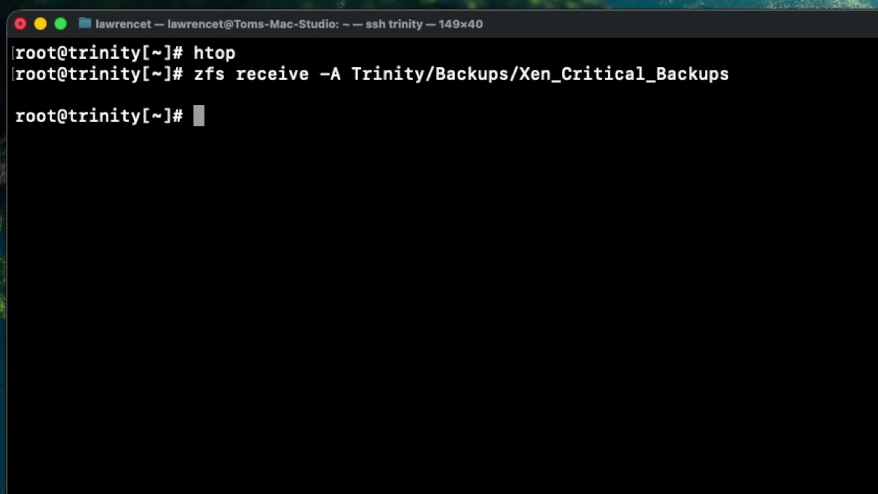
{"action": "type", "text": "zfs get -r receive_resume_token Trinity/Backups/Xen_Critical_Backups"}
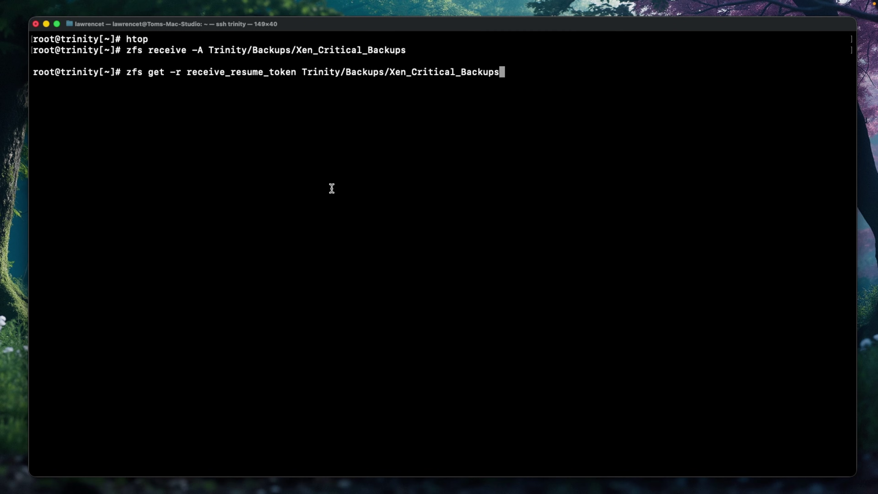
{"action": "key", "text": "Return"}
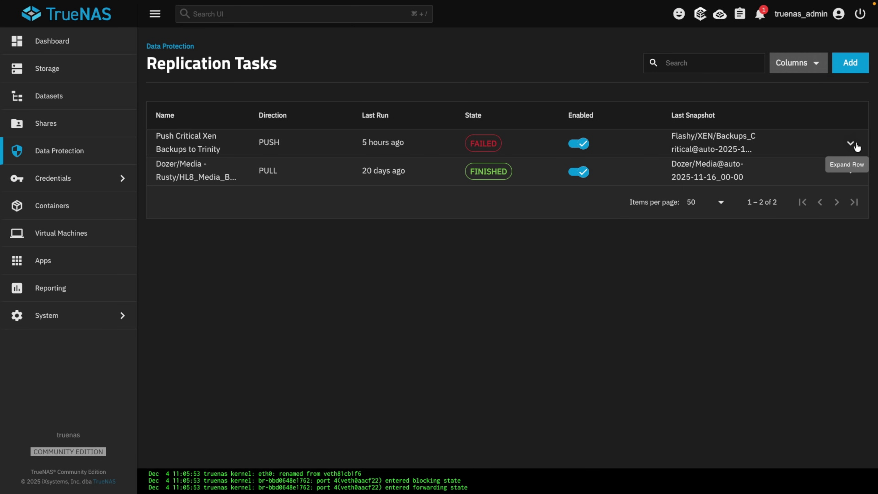
Run the Push Critical Xen Backups to Trinity replication now and confirm
{"action": "left_click", "coordinate": [850, 145]}
{"action": "left_click", "coordinate": [191, 275]}
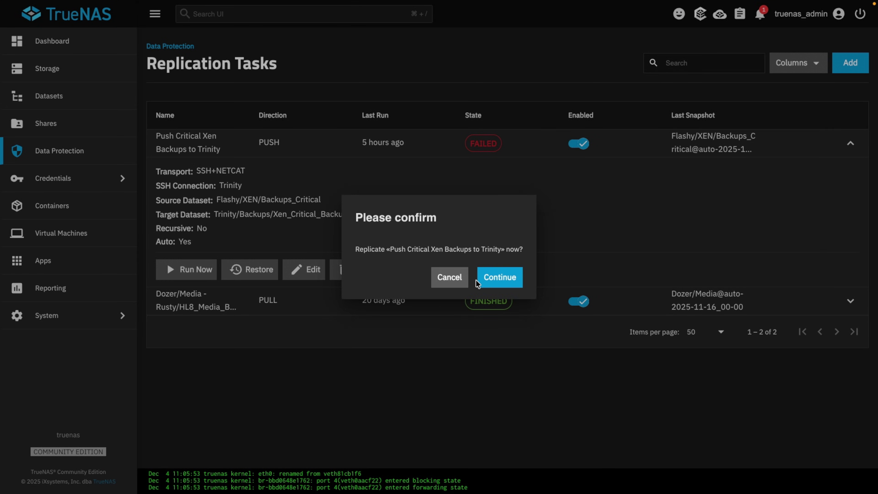
{"action": "left_click", "coordinate": [496, 281]}
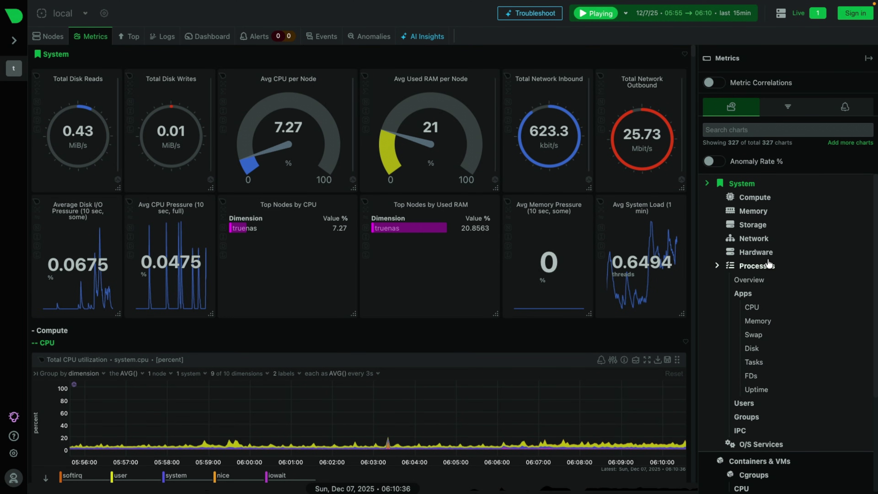
Show Netdata's System Network Total Traffic chart, about 12 Mbit/s sent during replication
{"action": "left_click", "coordinate": [757, 239]}
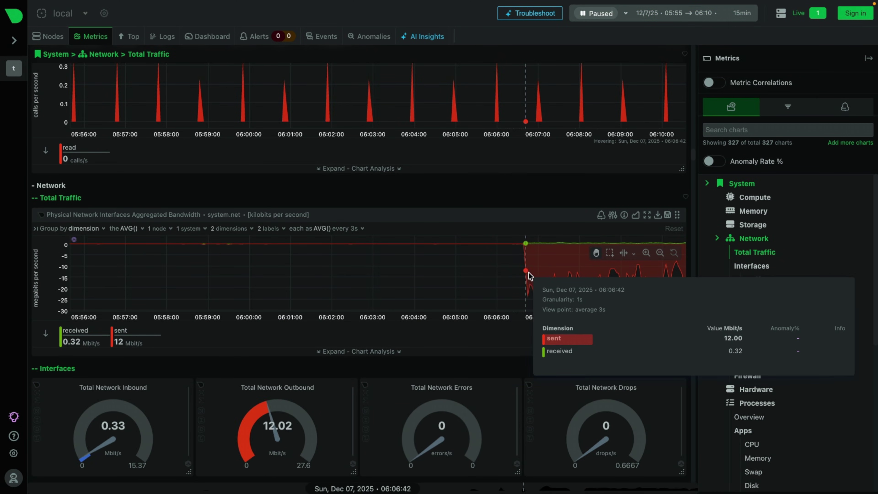